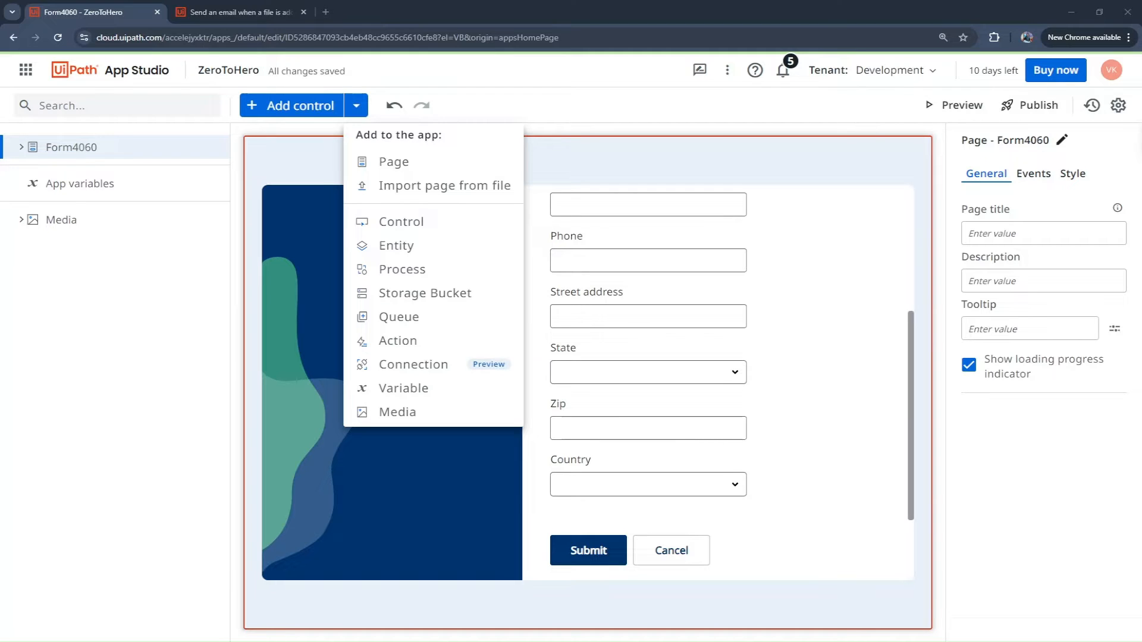
Step: Switch to Studio and review the trigger, recipient, subject and body settings of the Google Drive file email automation
left_click(591, 609)
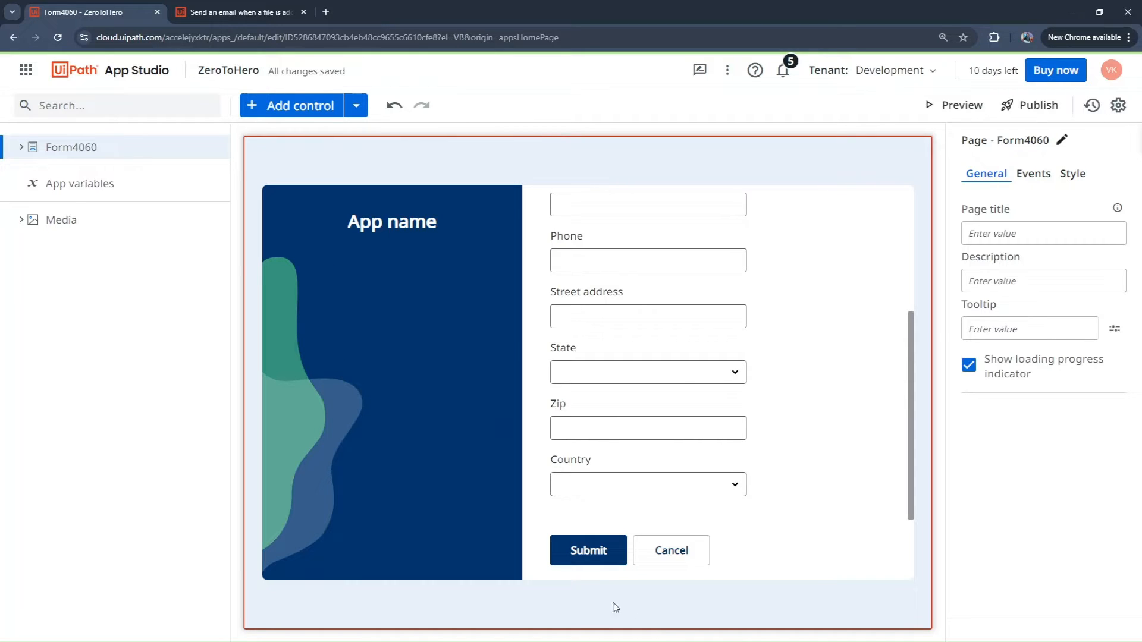
left_click(590, 545)
left_click(232, 16)
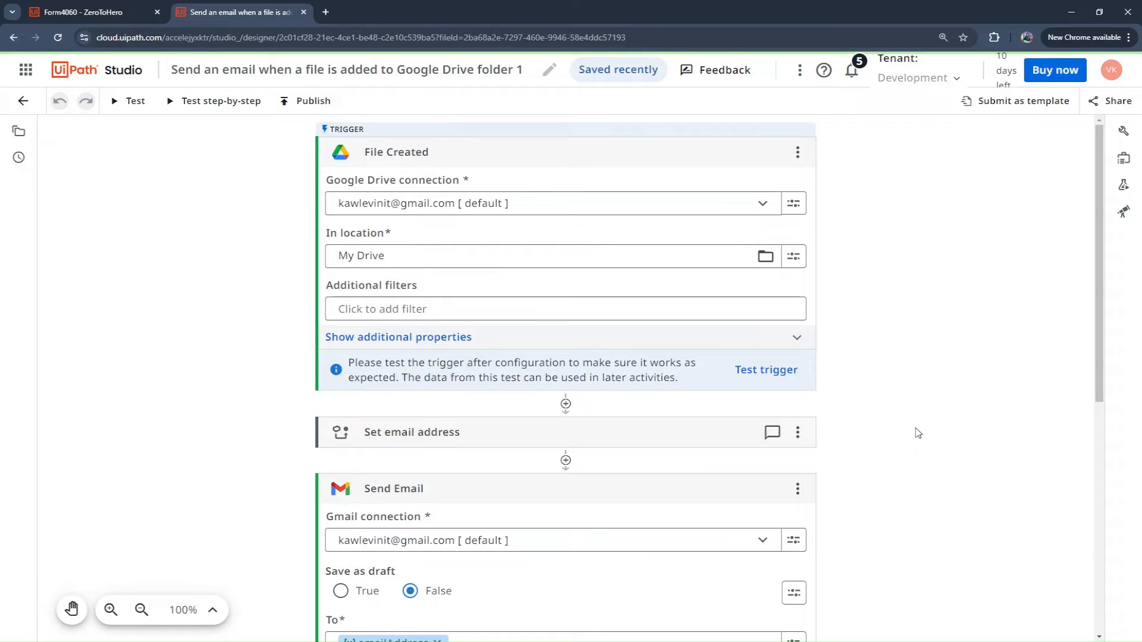
scroll(916, 432, "down", 3)
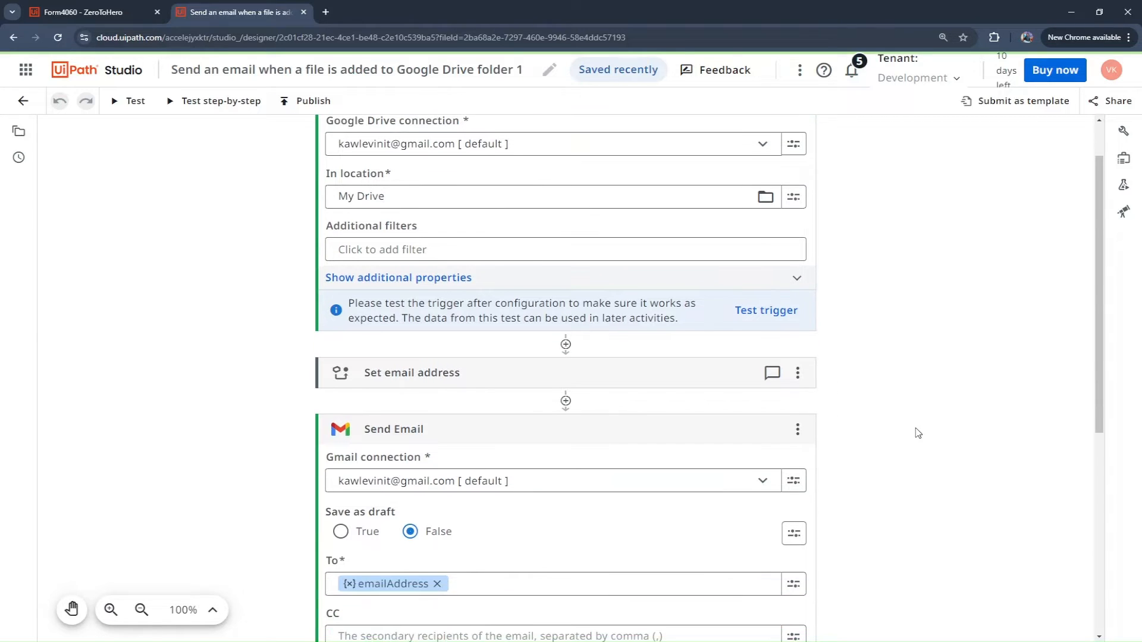
scroll(437, 611, "down", 3)
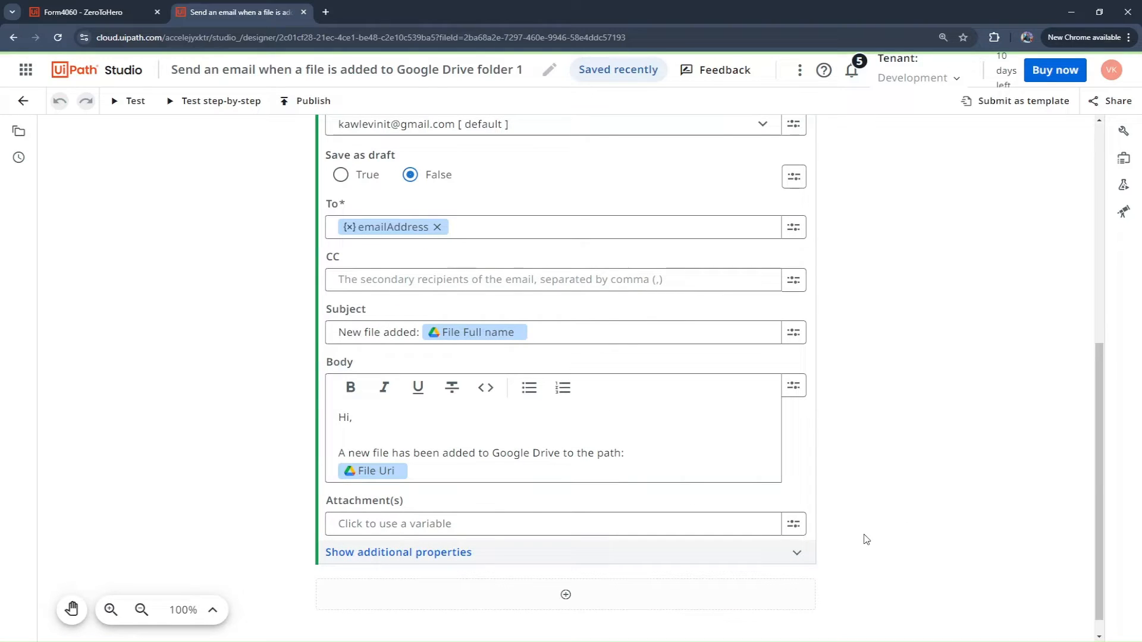
scroll(915, 400, "up", 2)
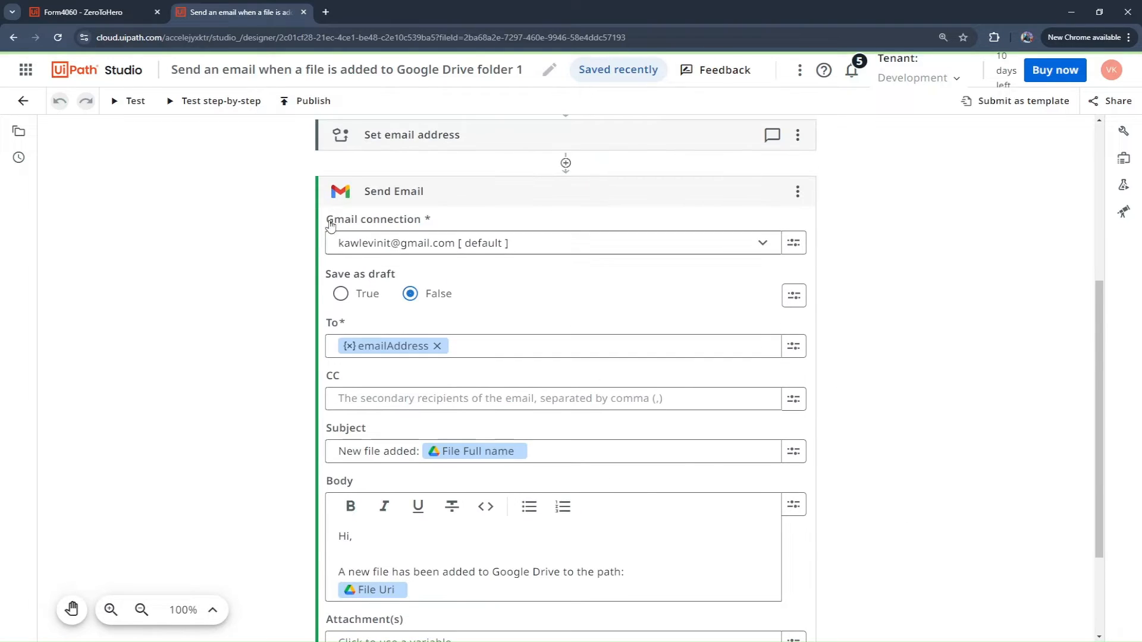
scroll(330, 226, "up", 4)
Step: Publish the automation as version 1.0.0 after choosing its workspace feed
left_click(304, 100)
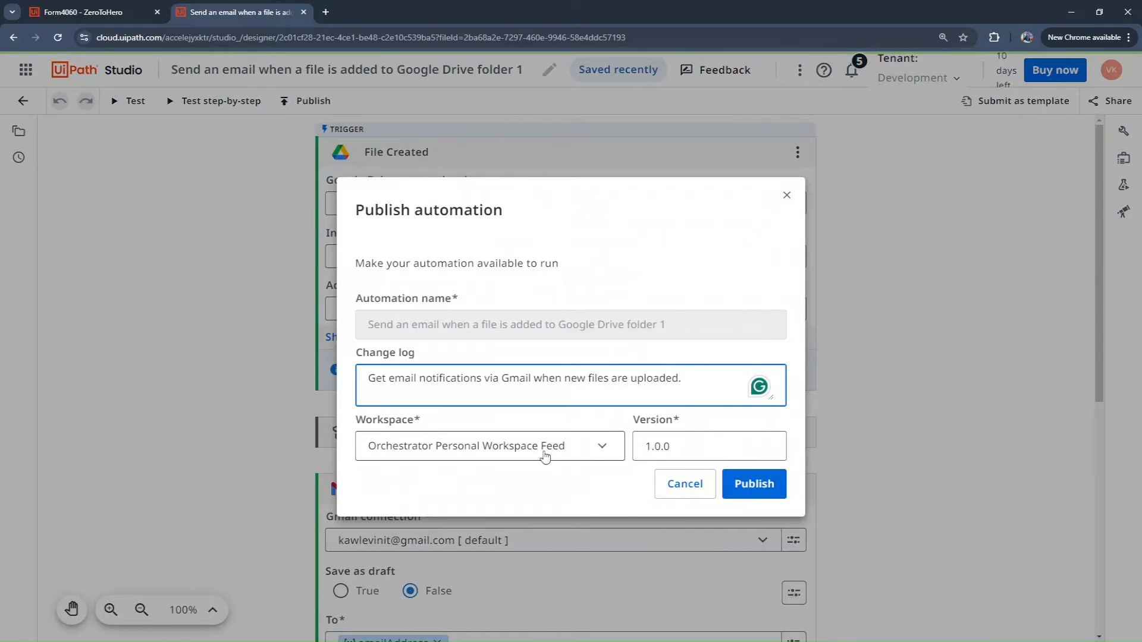
left_click(545, 456)
left_click(522, 502)
left_click(768, 490)
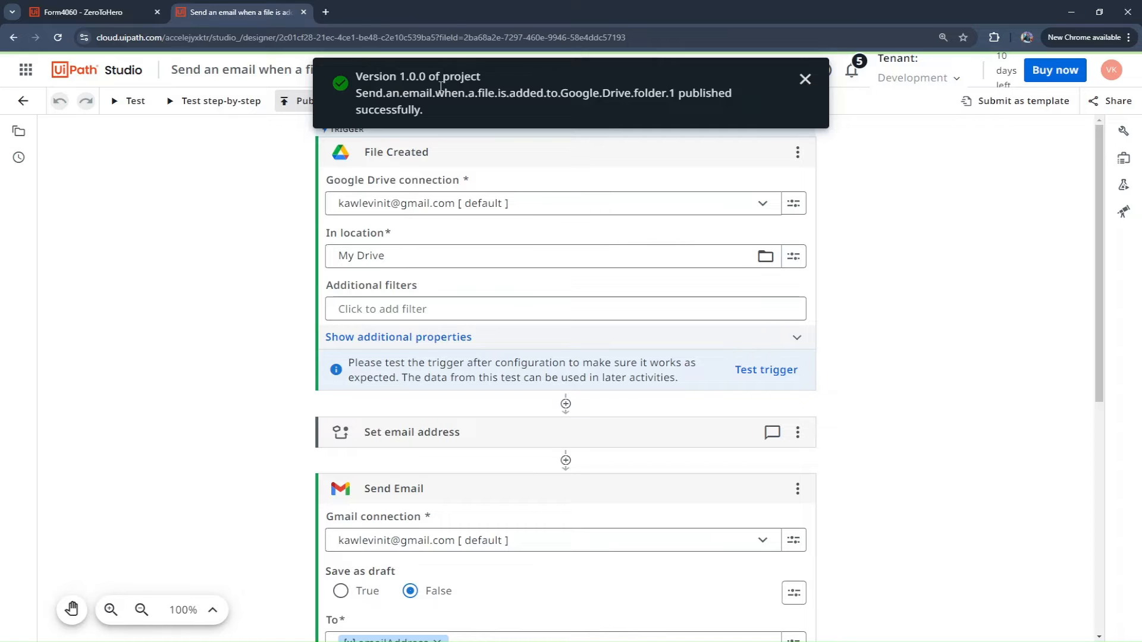
Step: Switch to Orchestrator and open the process list of the Shared folder
left_click(25, 70)
left_click(128, 166)
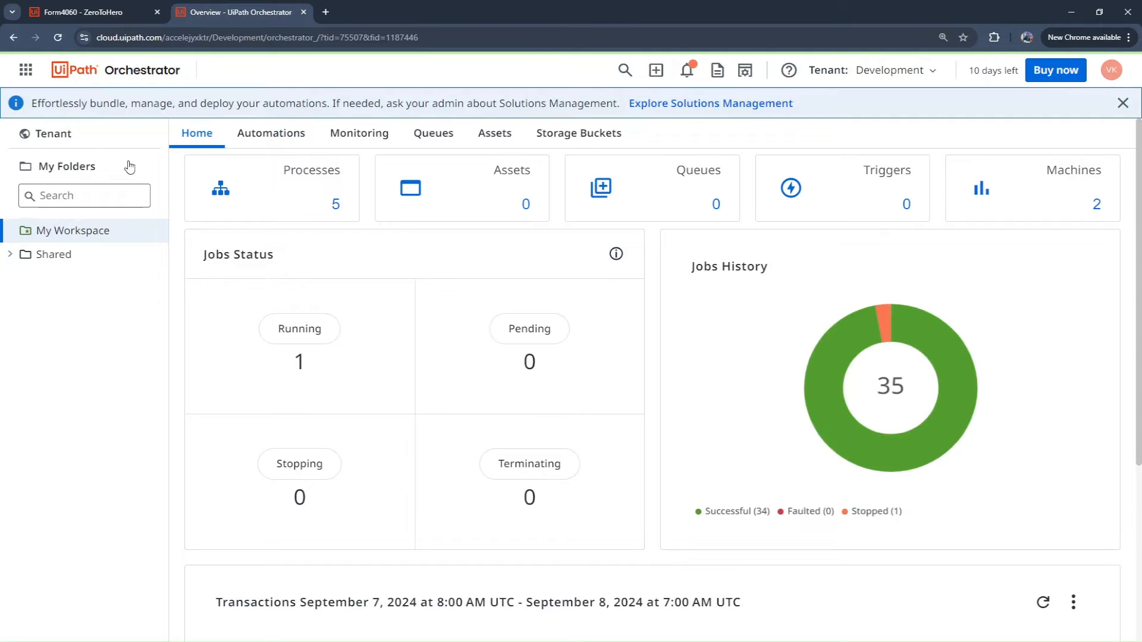
left_click(85, 255)
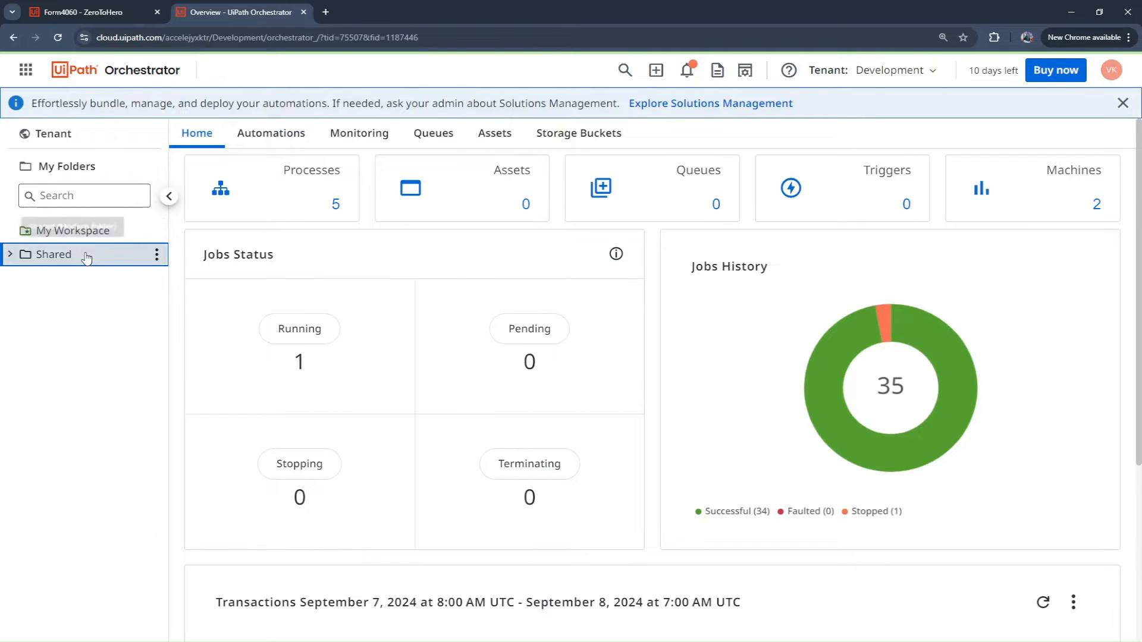
left_click(263, 172)
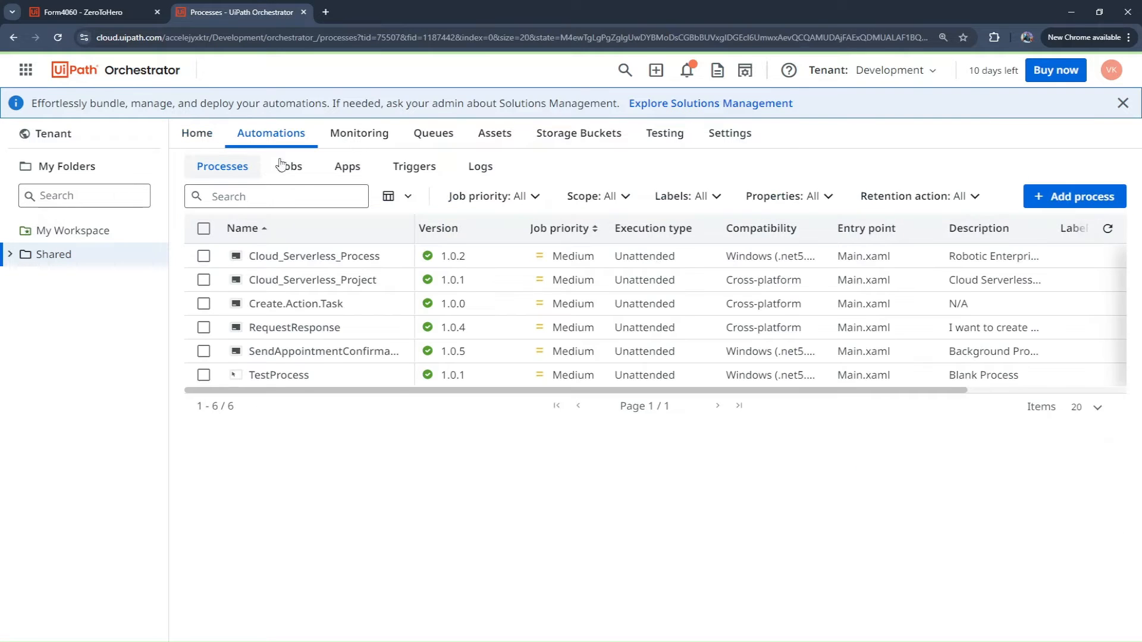
Step: Start a new process using the package Send.an.email.when.a.file.is.added.to.Google.Drive.folder.1
left_click(1060, 199)
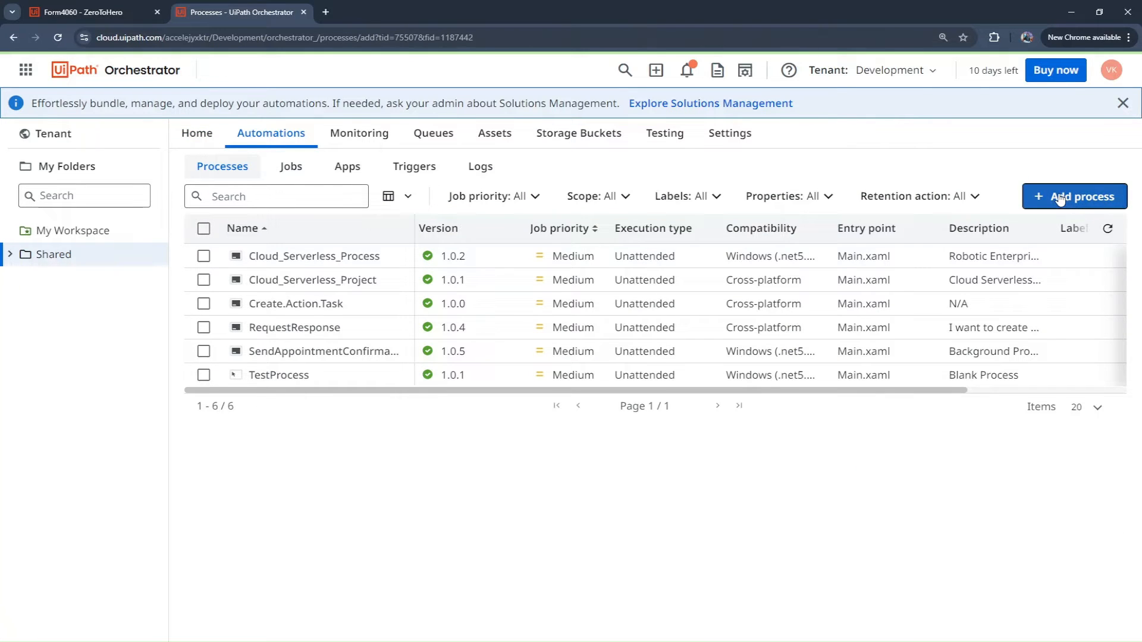
left_click(396, 298)
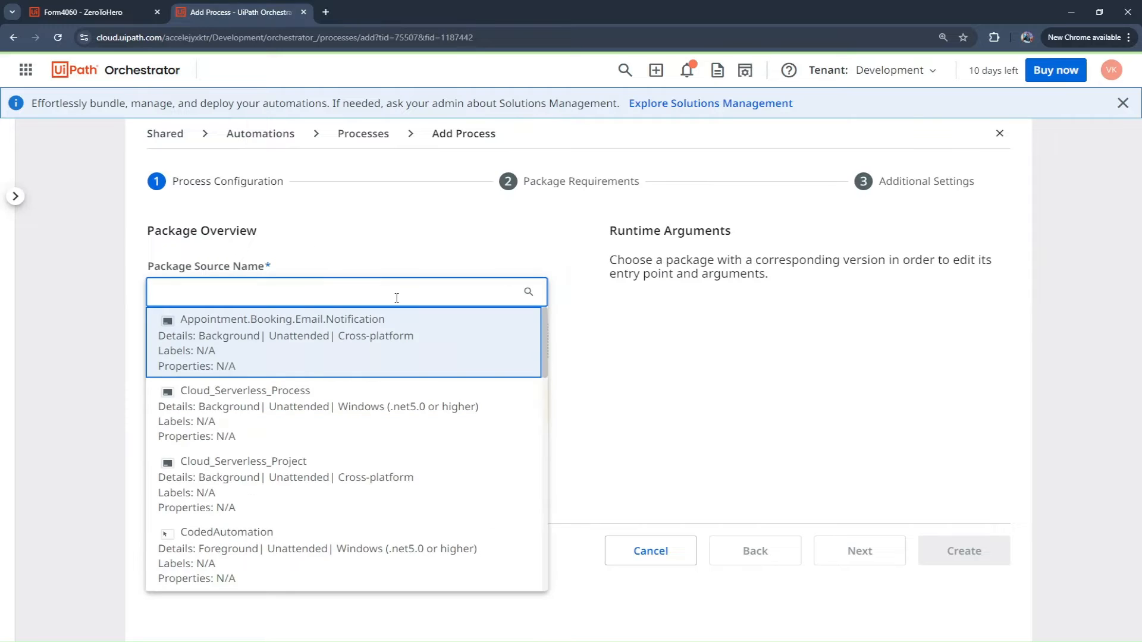
scroll(375, 505, "down", 6)
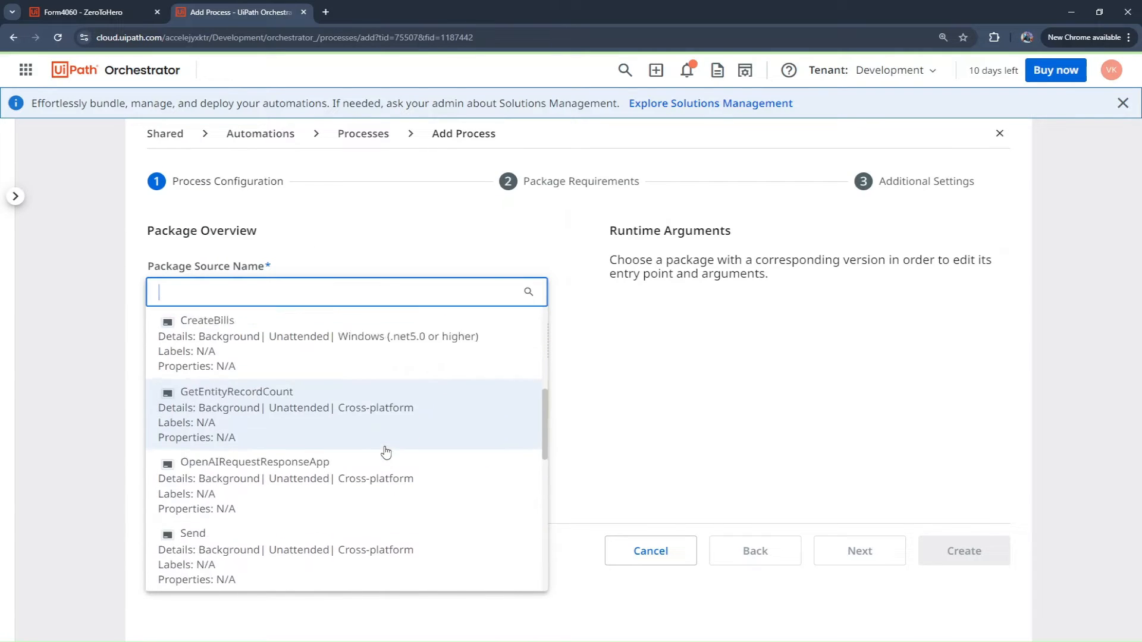
scroll(385, 452, "down", 2)
left_click(396, 507)
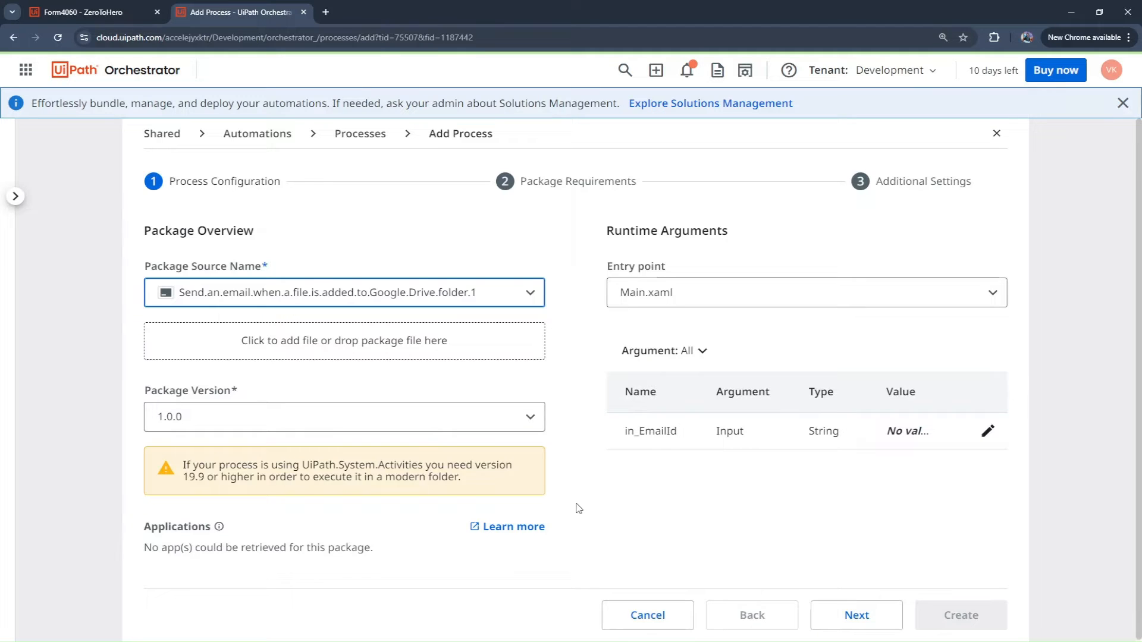
Step: Accept the default package requirements and additional settings, and create the process in the Shared folder
scroll(566, 272, "down", 2)
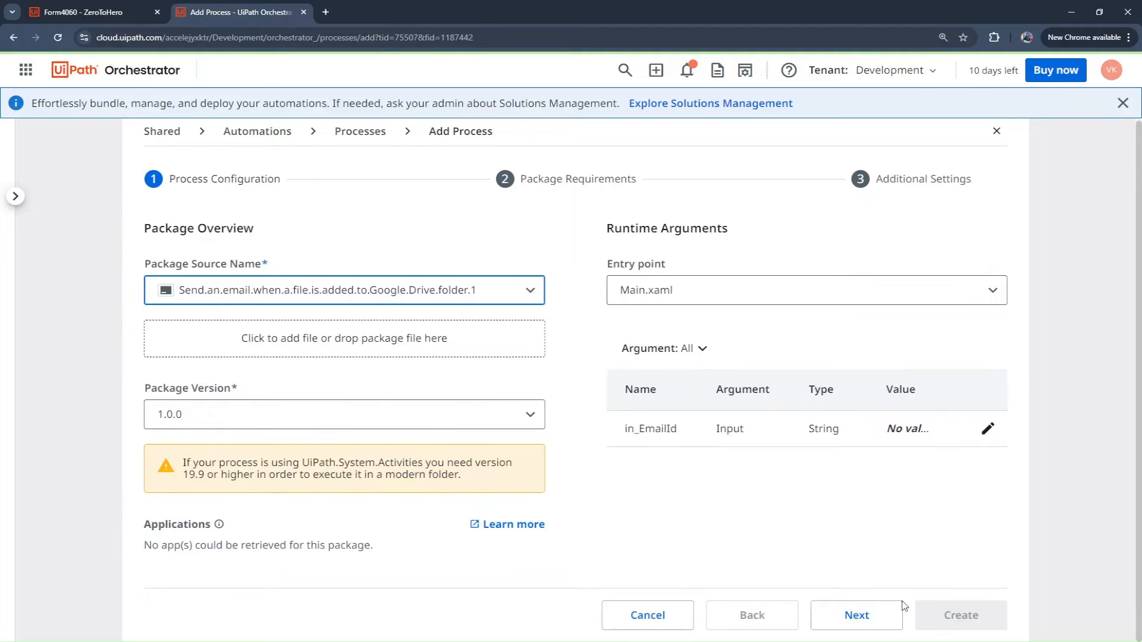
left_click(853, 617)
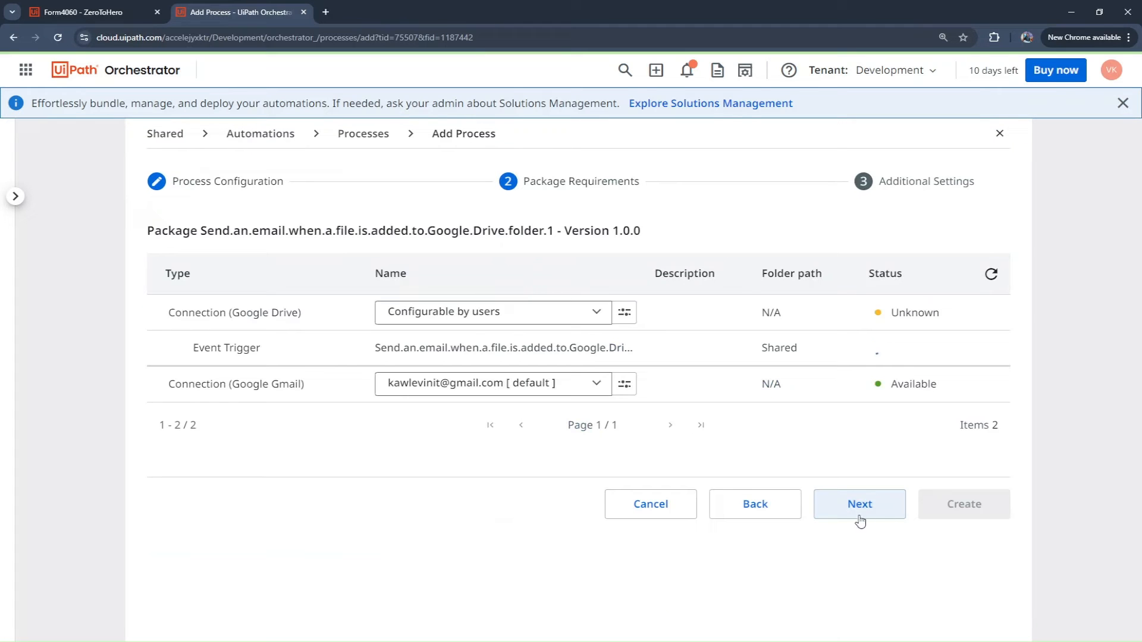
left_click(859, 521)
scroll(872, 510, "down", 1)
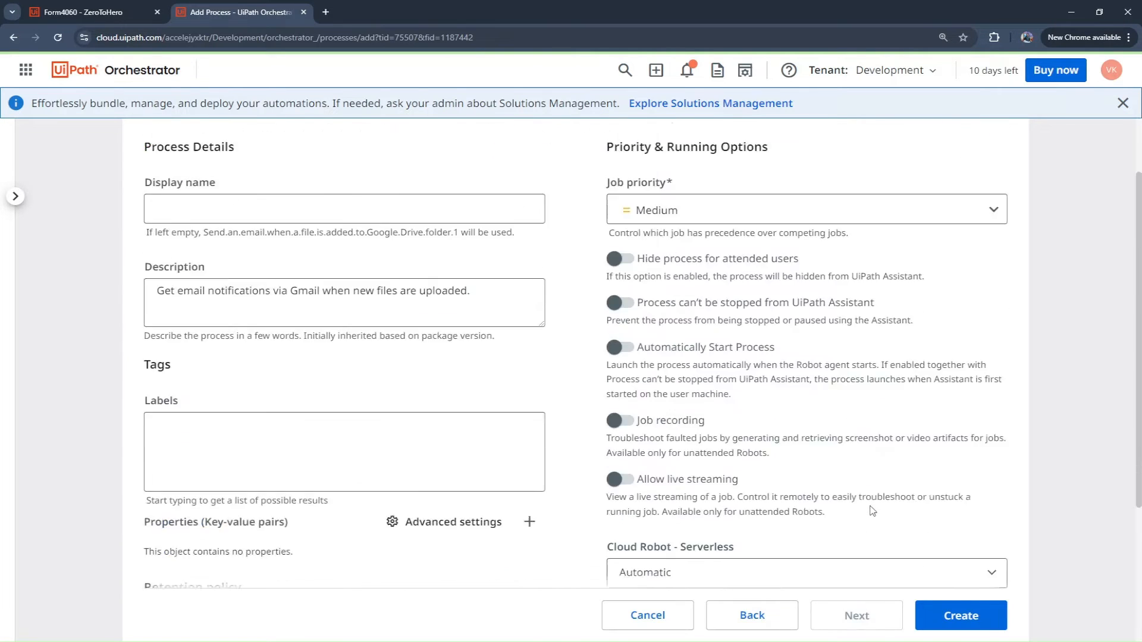
scroll(872, 510, "down", 3)
left_click(958, 615)
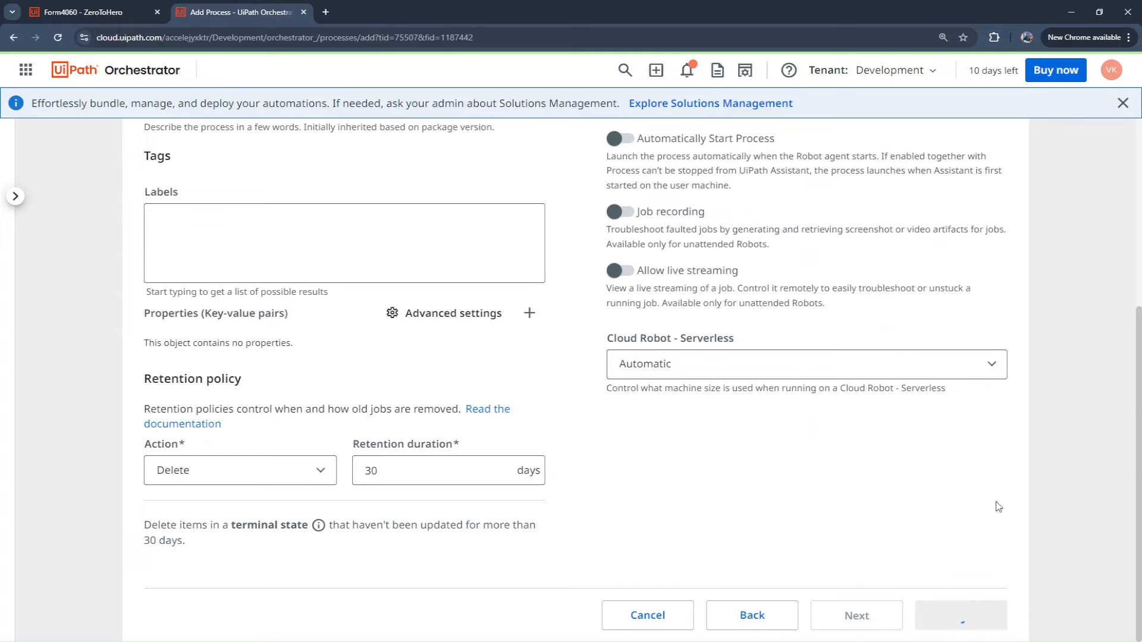
left_click(872, 437)
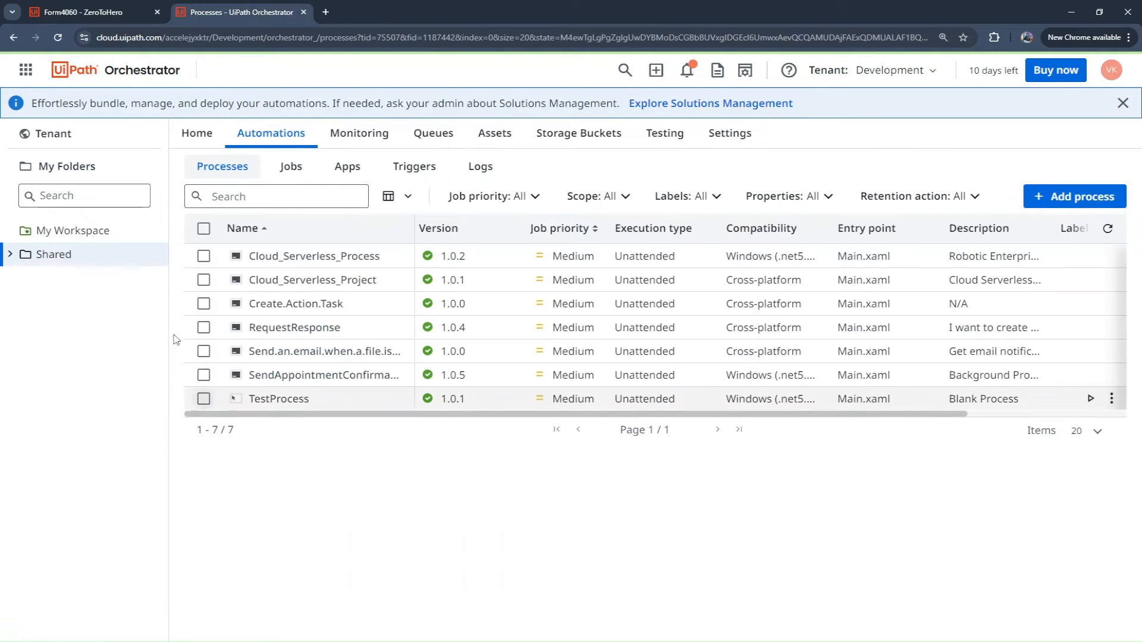
Step: Return to App Studio and add the Send.an.email.when.a.file.is.added.to.Google.Drive.folder.1 process from the Development tenant's Shared folder to the ZeroToHero app
left_click(70, 14)
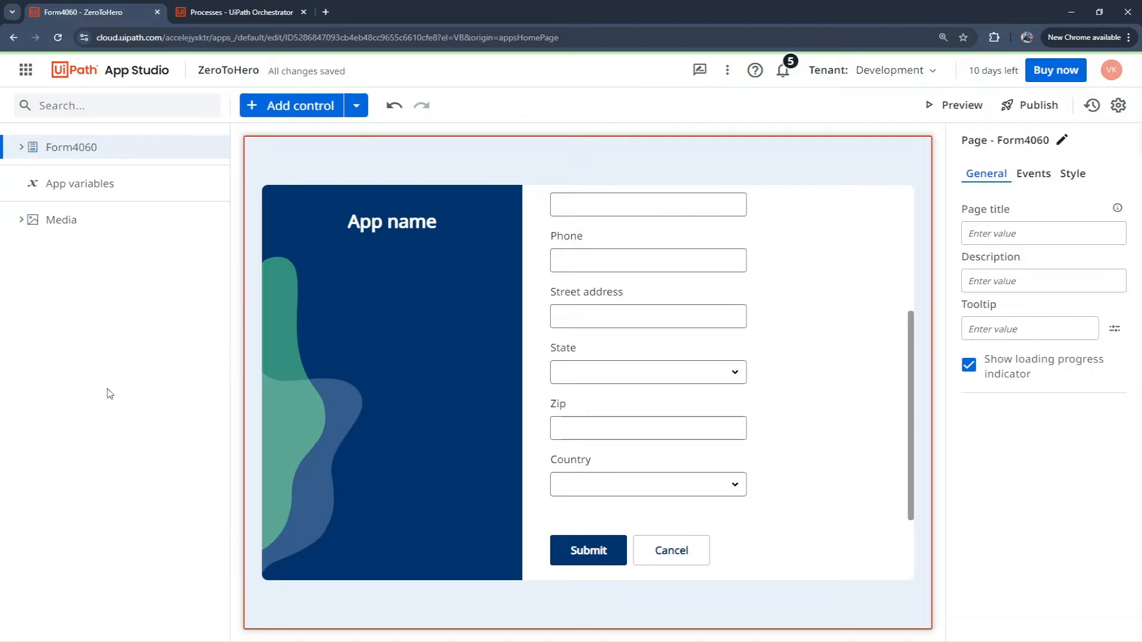
left_click(357, 107)
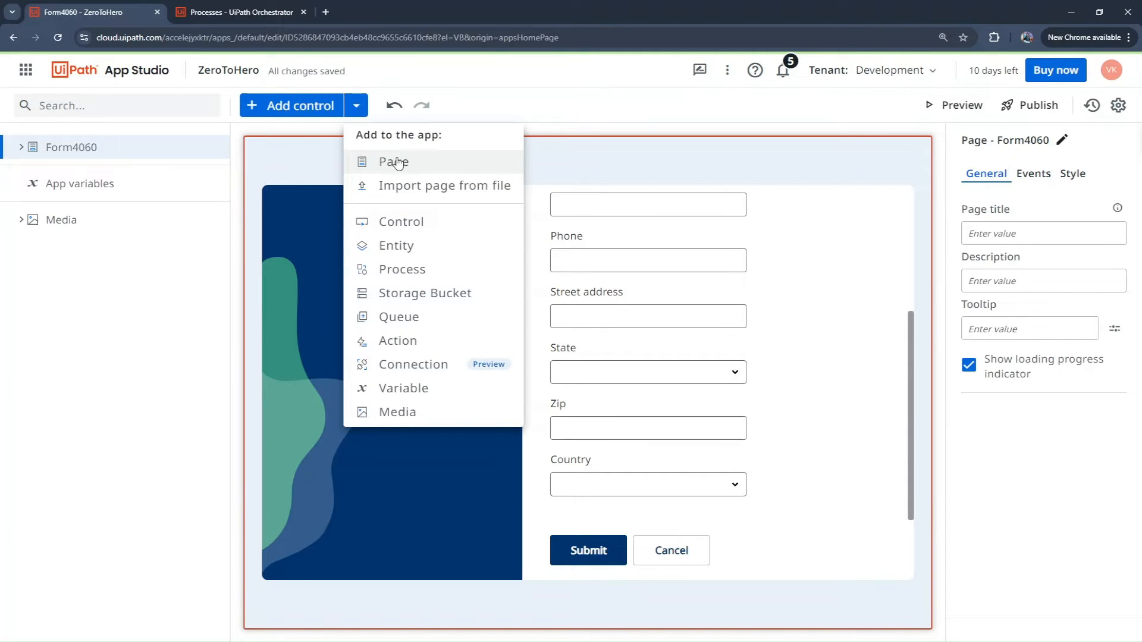
left_click(419, 270)
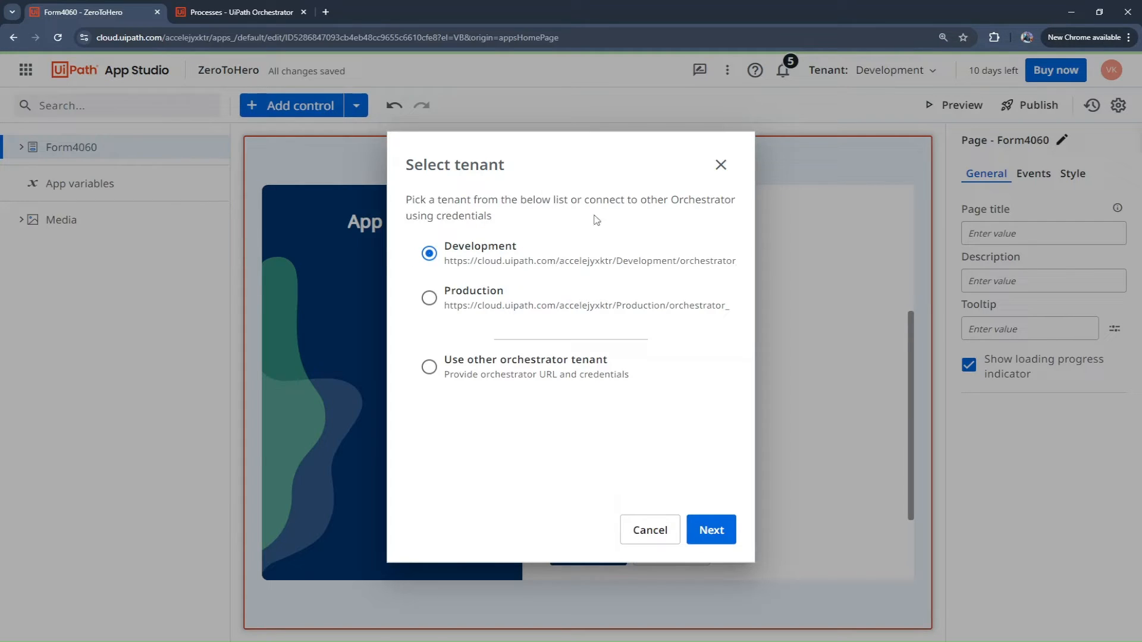
left_click(716, 531)
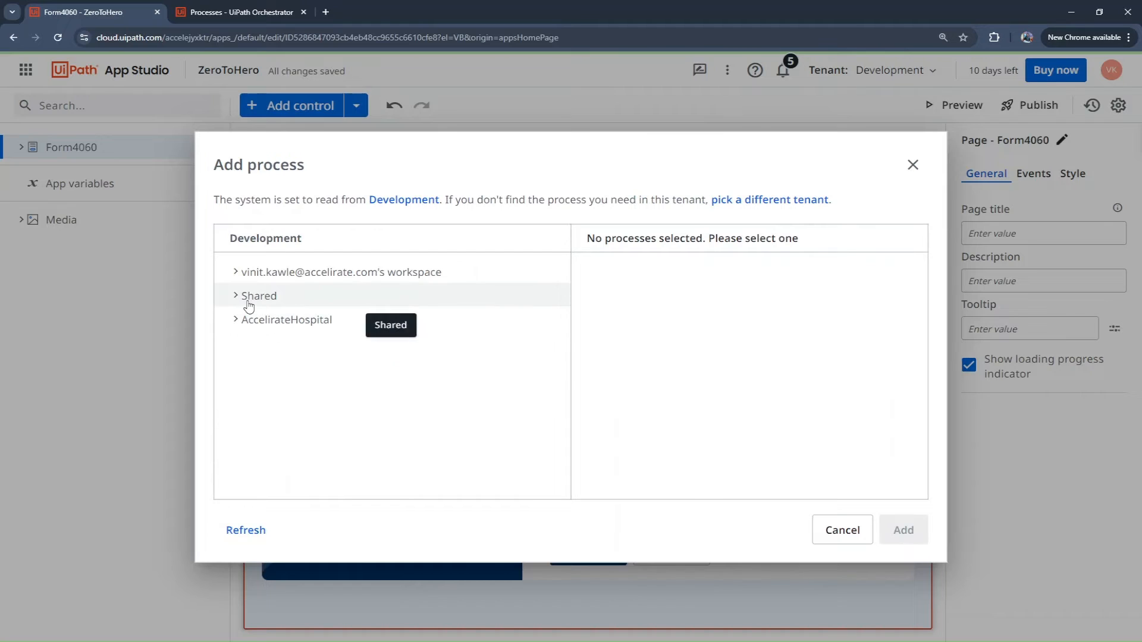
left_click(235, 304)
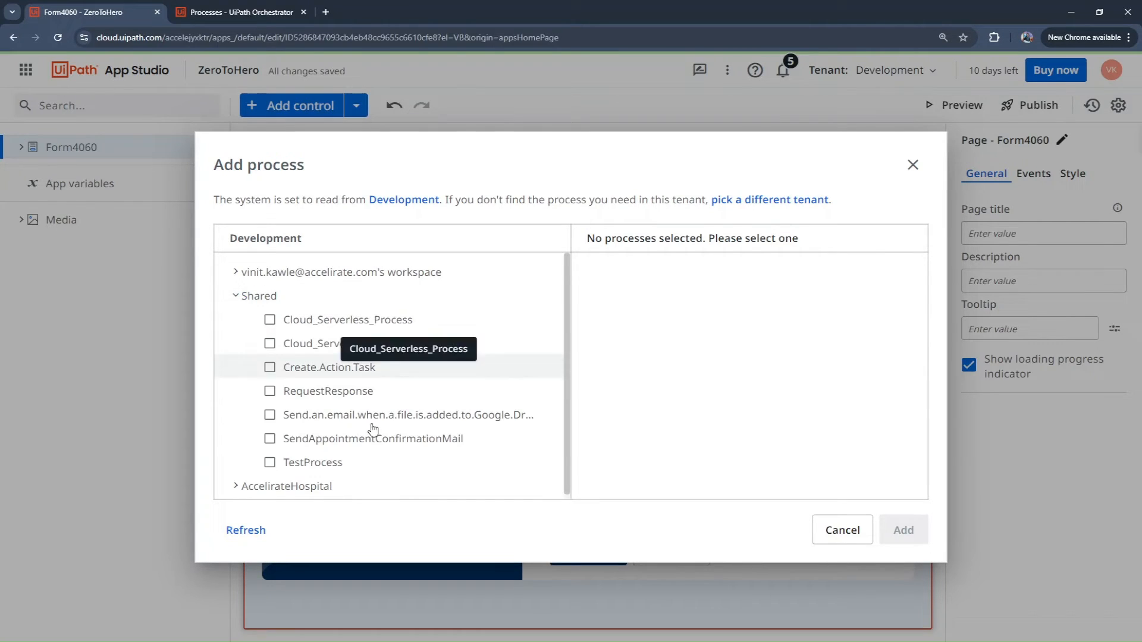
left_click(269, 414)
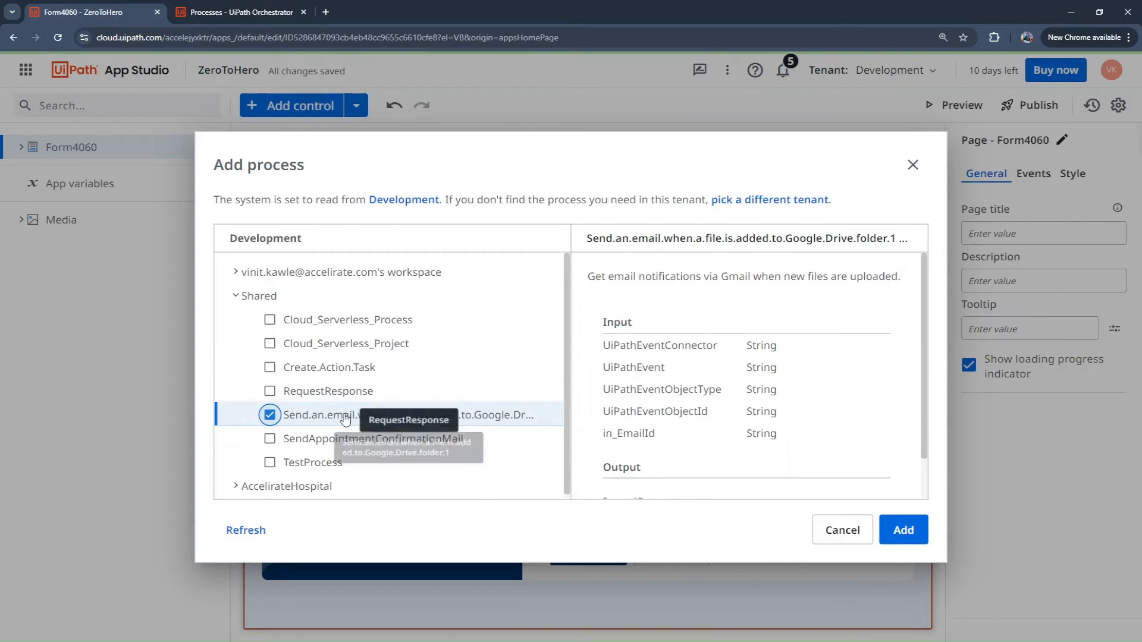
scroll(882, 438, "down", 1)
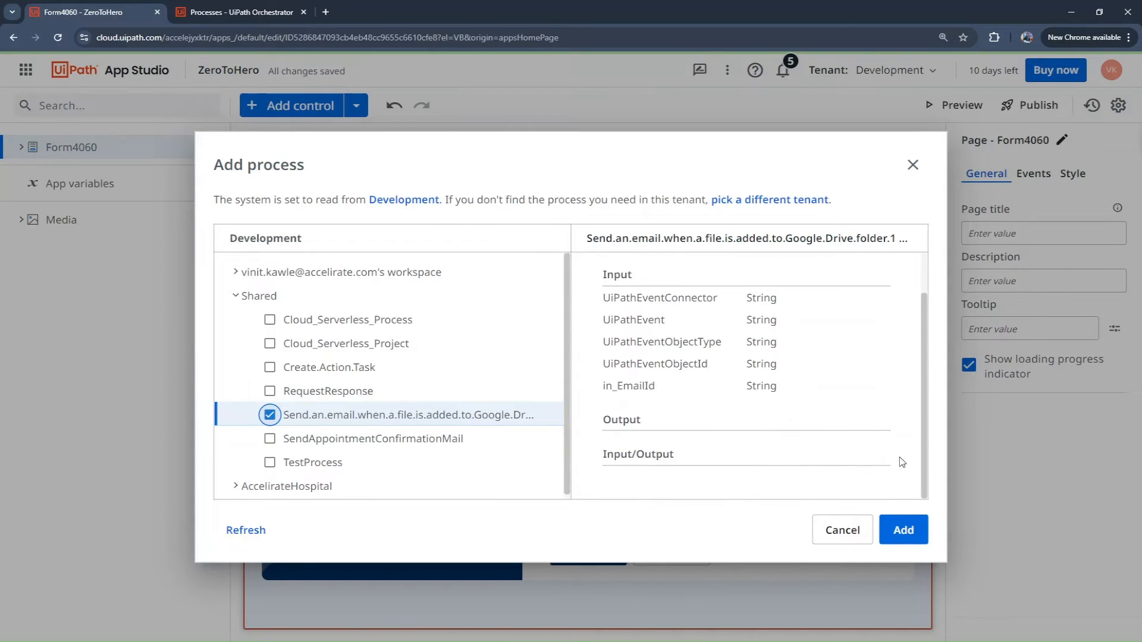
left_click(905, 530)
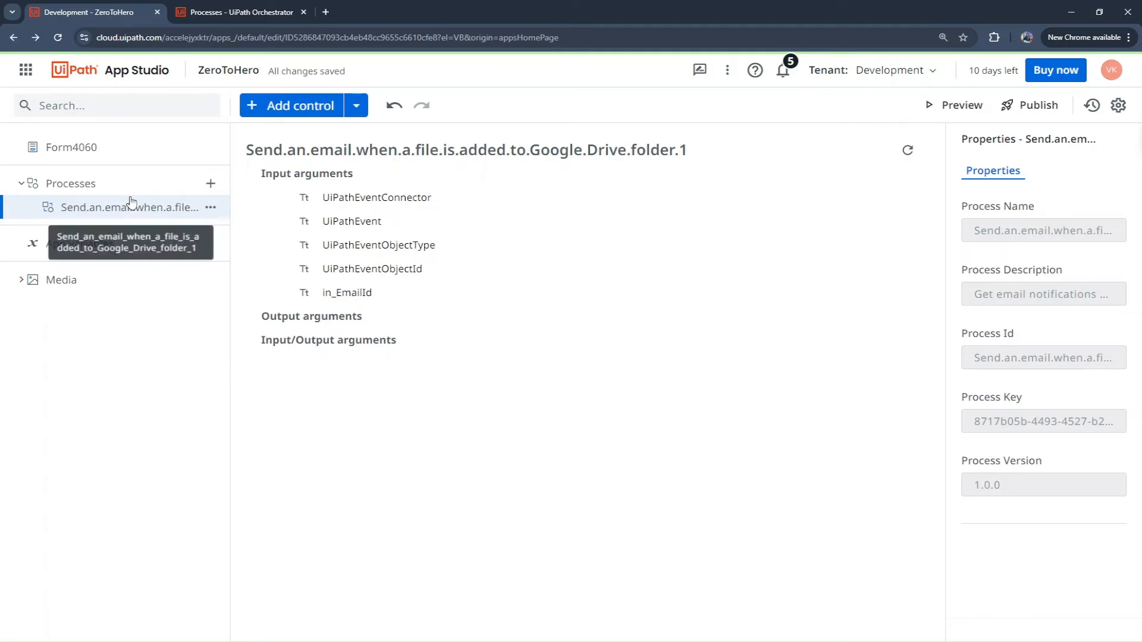
Step: On Form4060, create a click-event rule for the Submit button that uses the Start process action
left_click(75, 150)
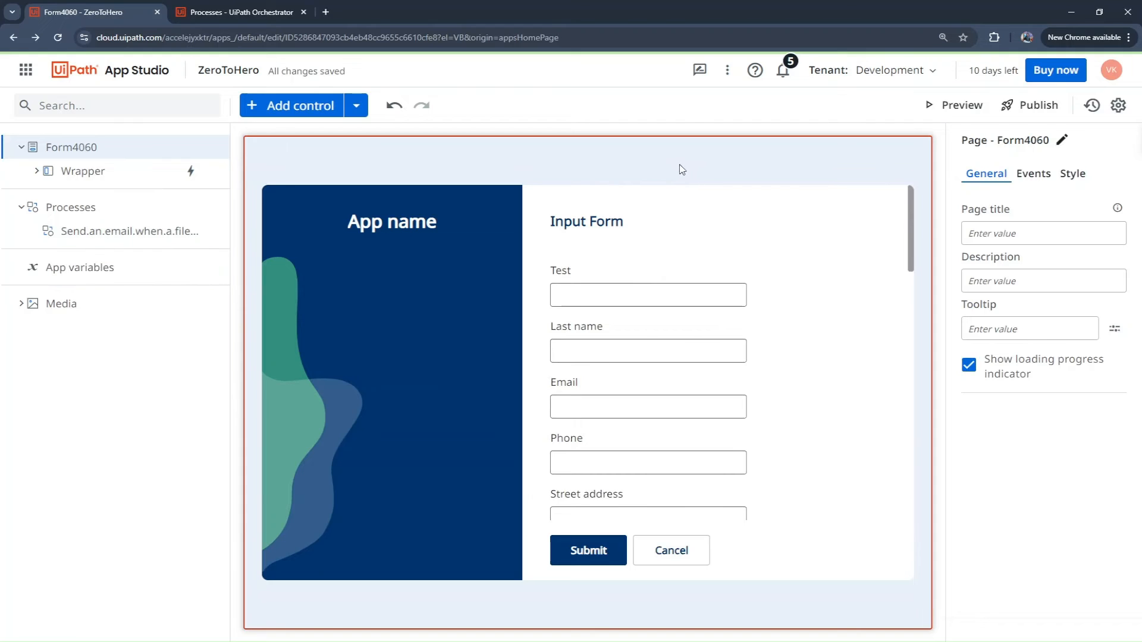
scroll(687, 354, "down", 2)
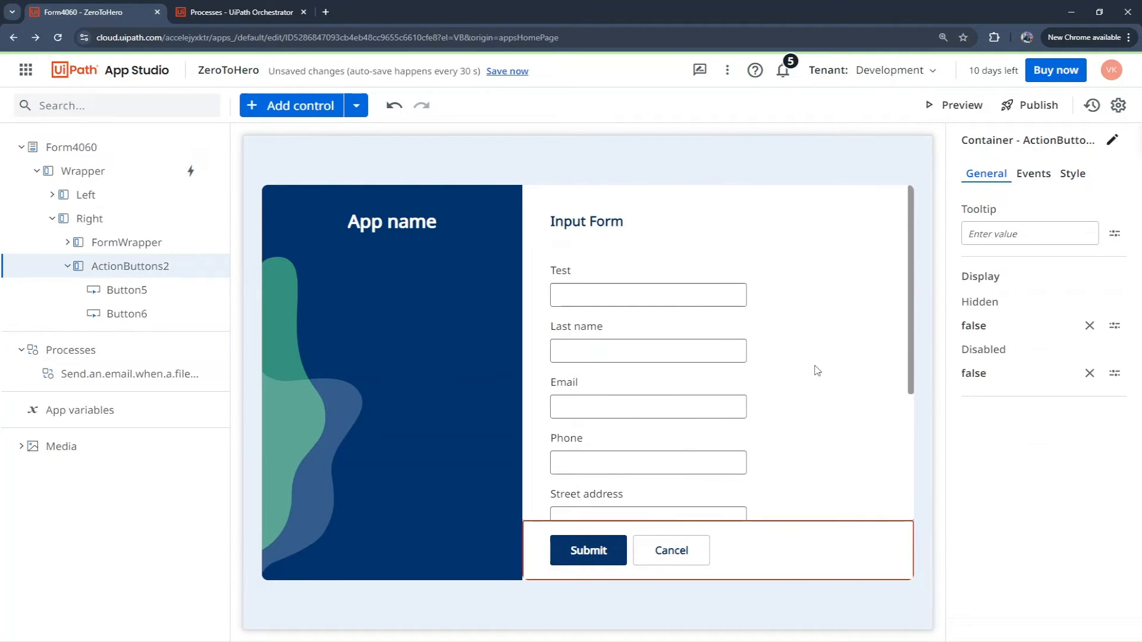
scroll(816, 370, "down", 2)
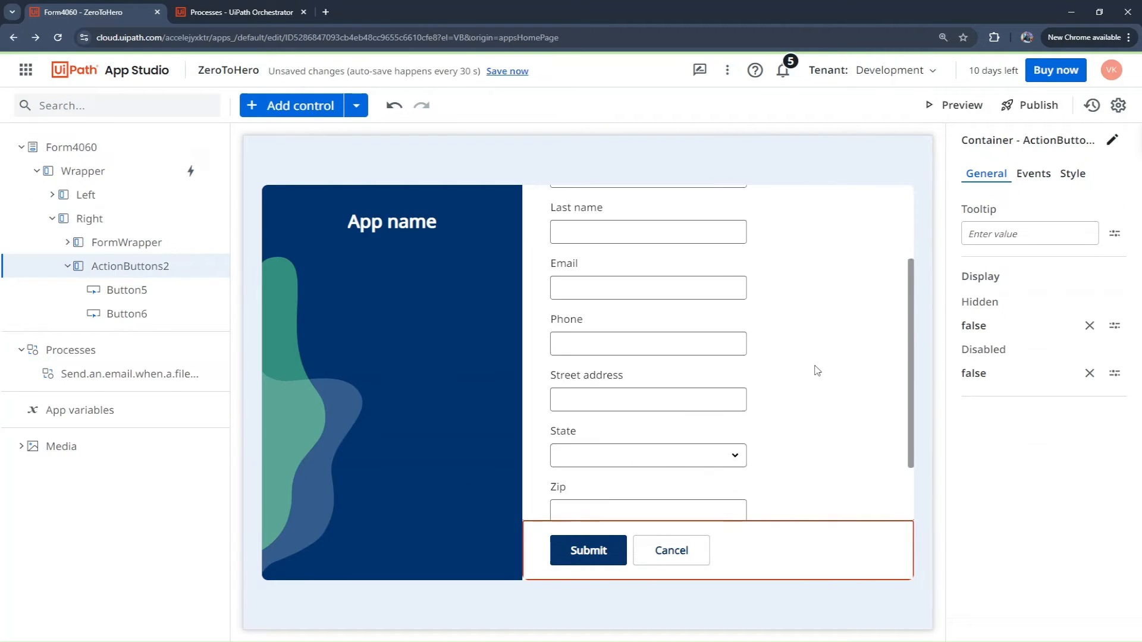
left_click(593, 551)
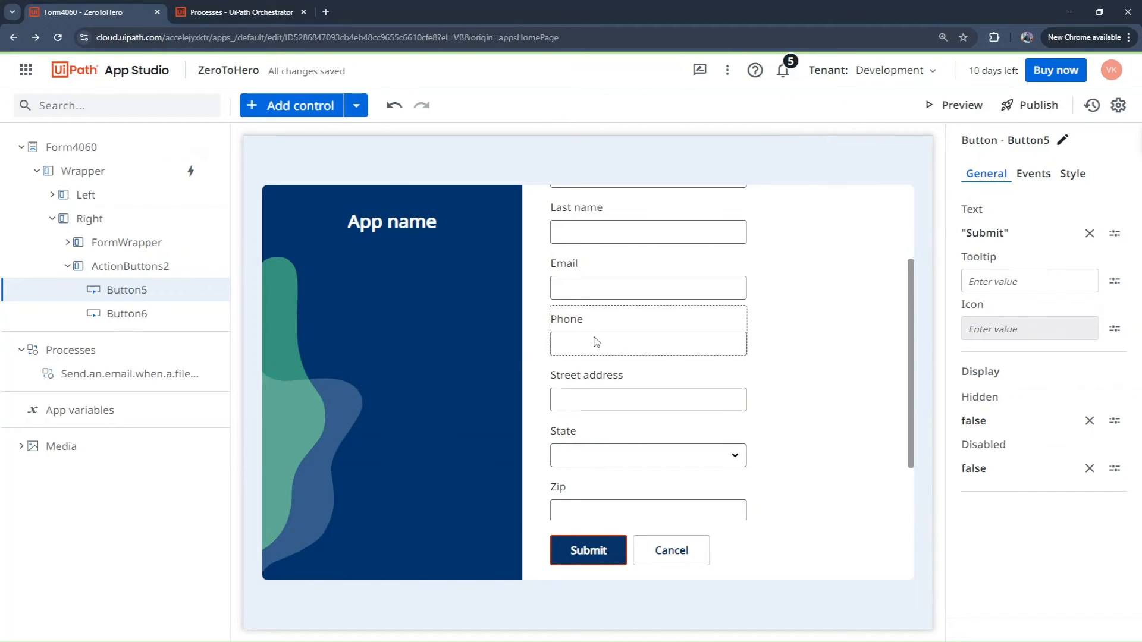
scroll(851, 423, "up", 3)
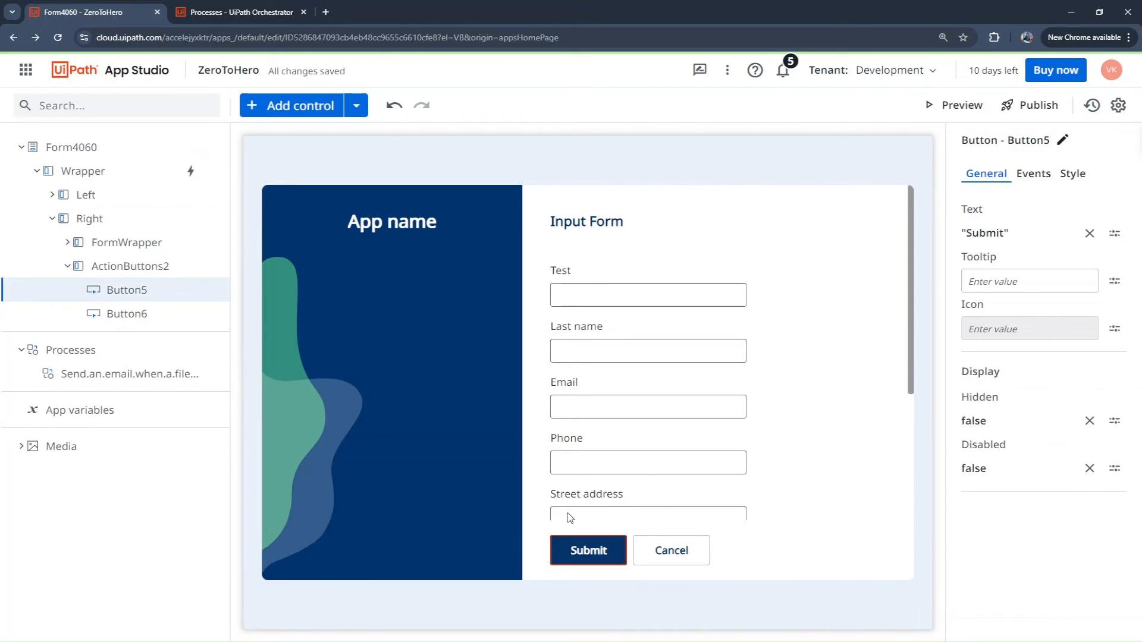
left_click(1043, 179)
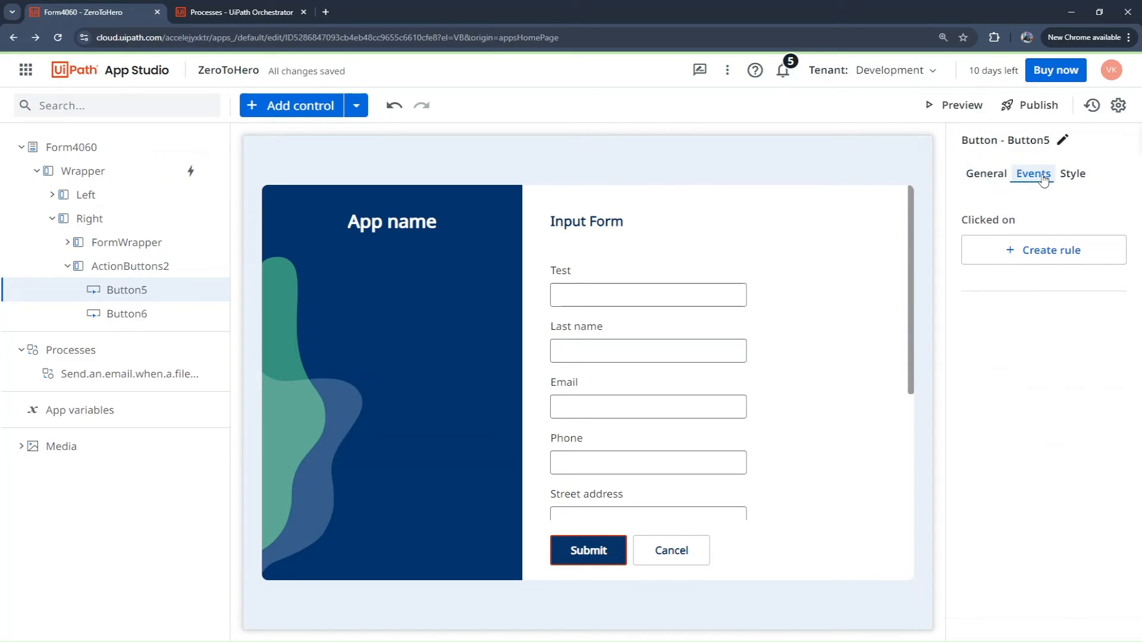
left_click(1036, 258)
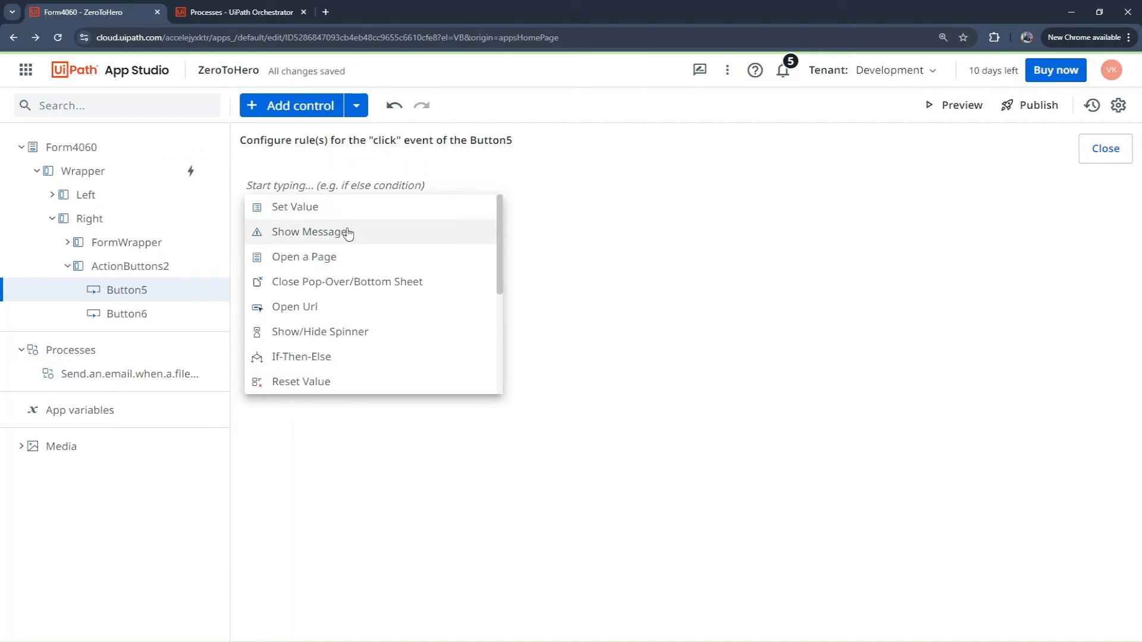
scroll(341, 231, "down", 4)
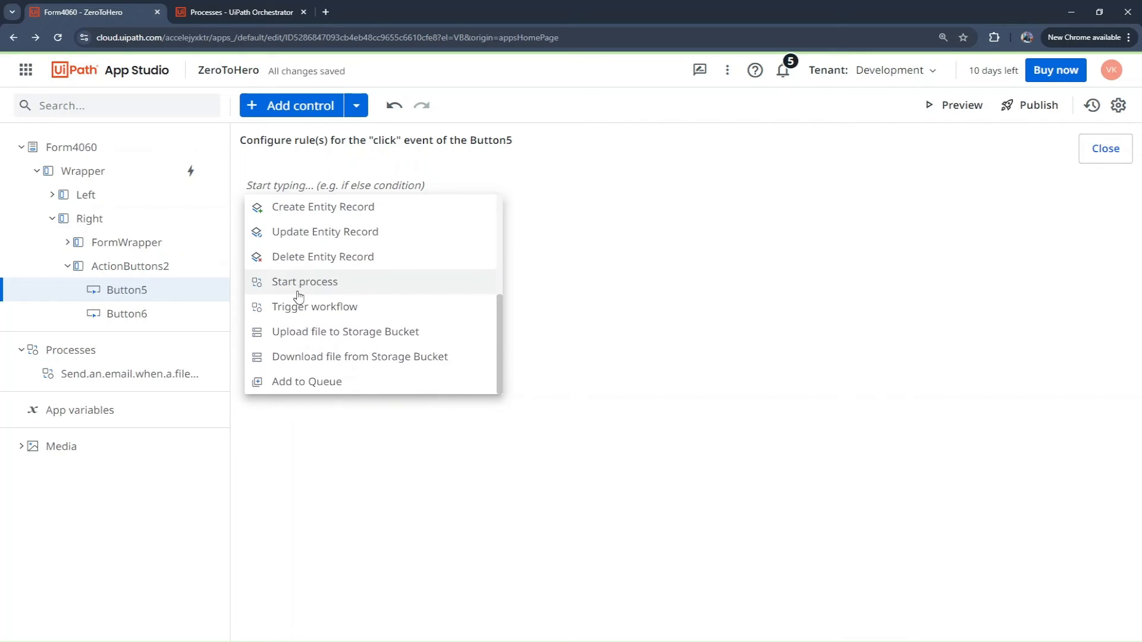
left_click(313, 286)
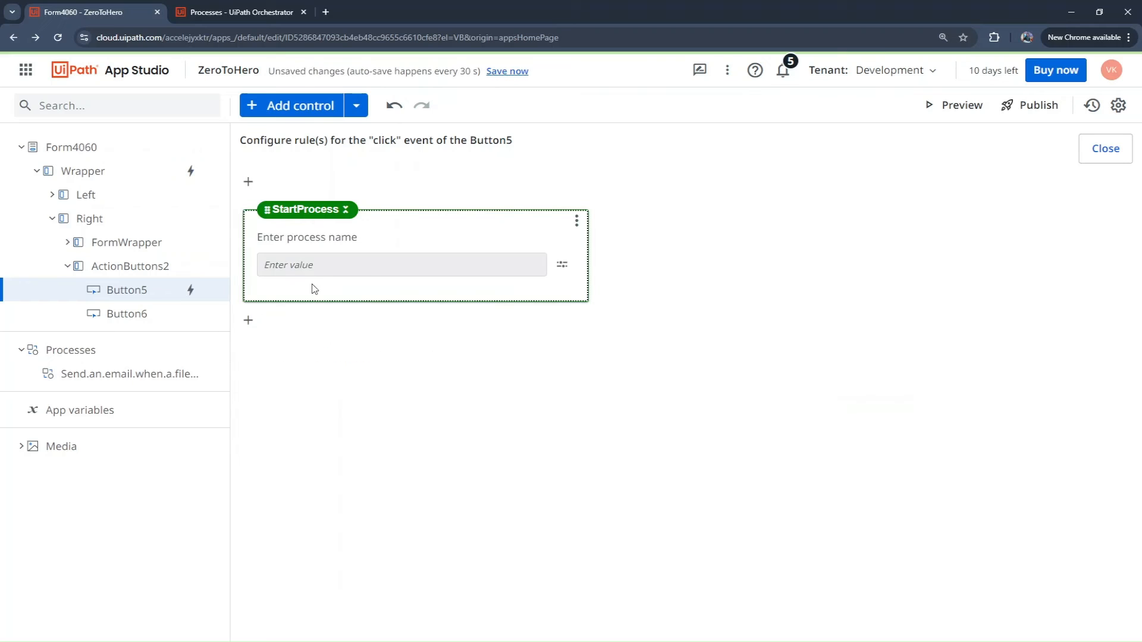
Step: Set the StartProcess action to run Send_an_email_when_a_file_is_added_to_Google_Drive_folder_1 with the type Unattended
left_click(557, 267)
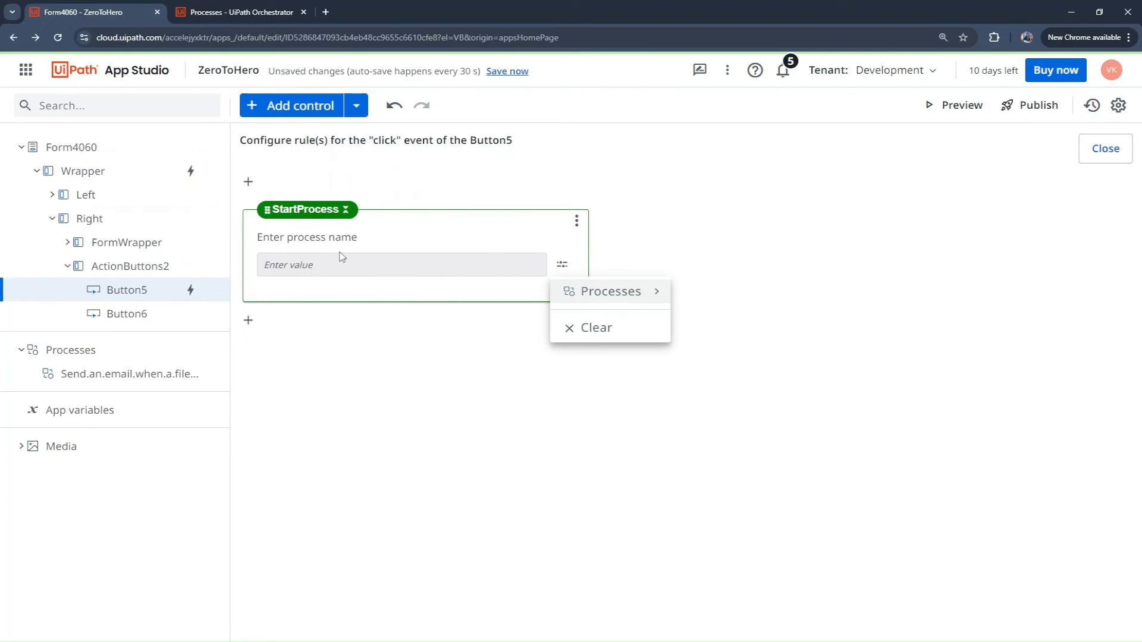
left_click(624, 292)
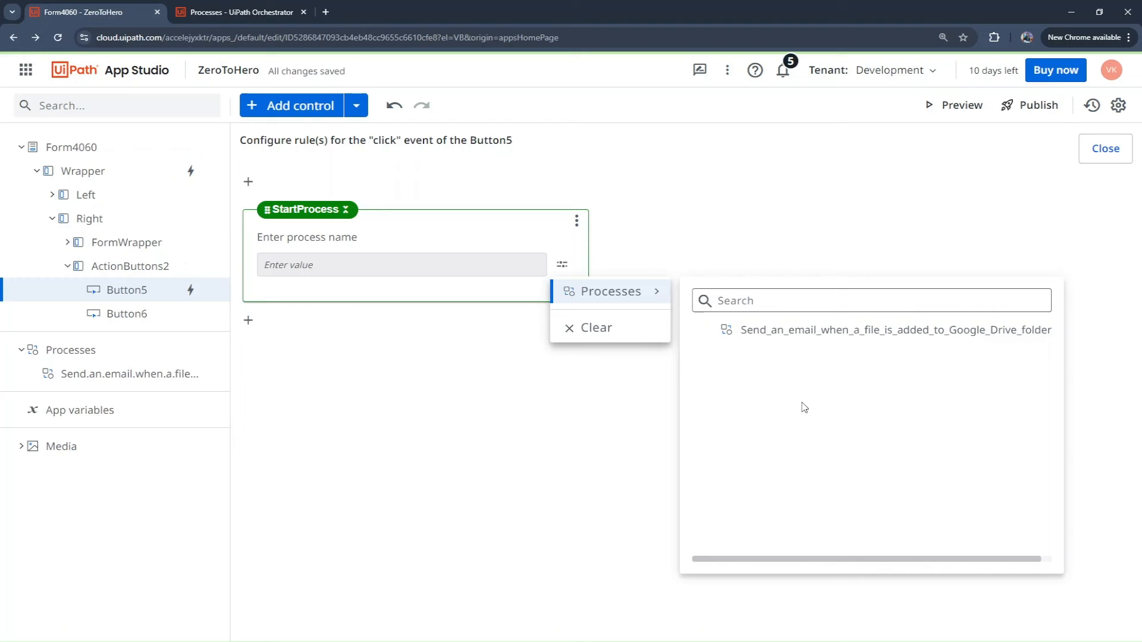
left_click(827, 338)
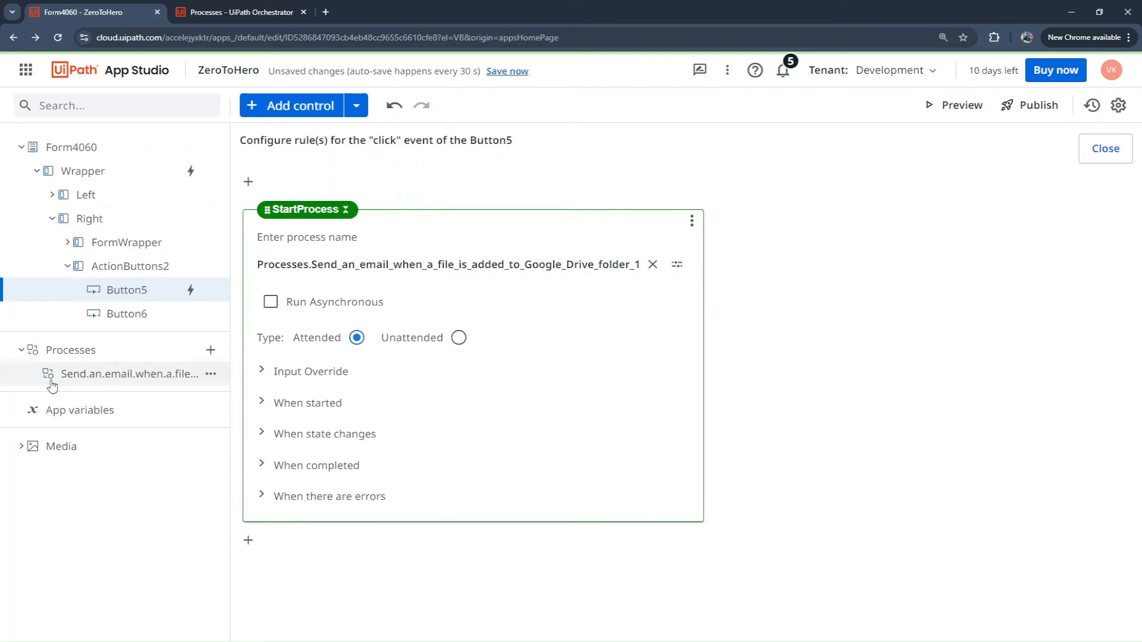
left_click(458, 339)
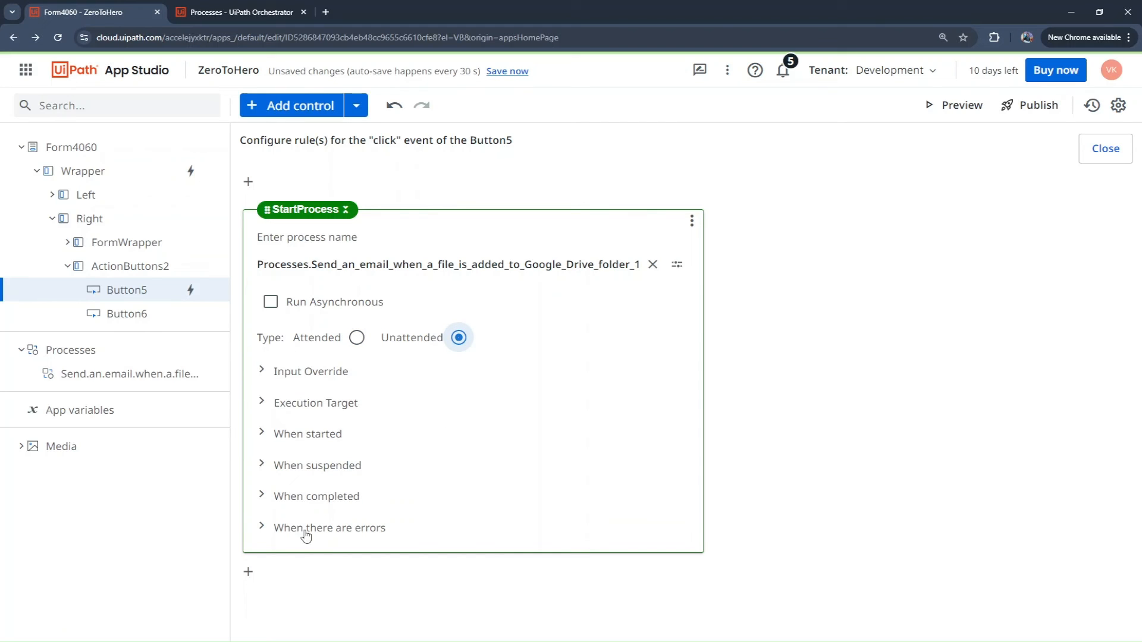
Step: Expand and review the Input Override and Execution Target settings of the StartProcess rule
left_click(259, 376)
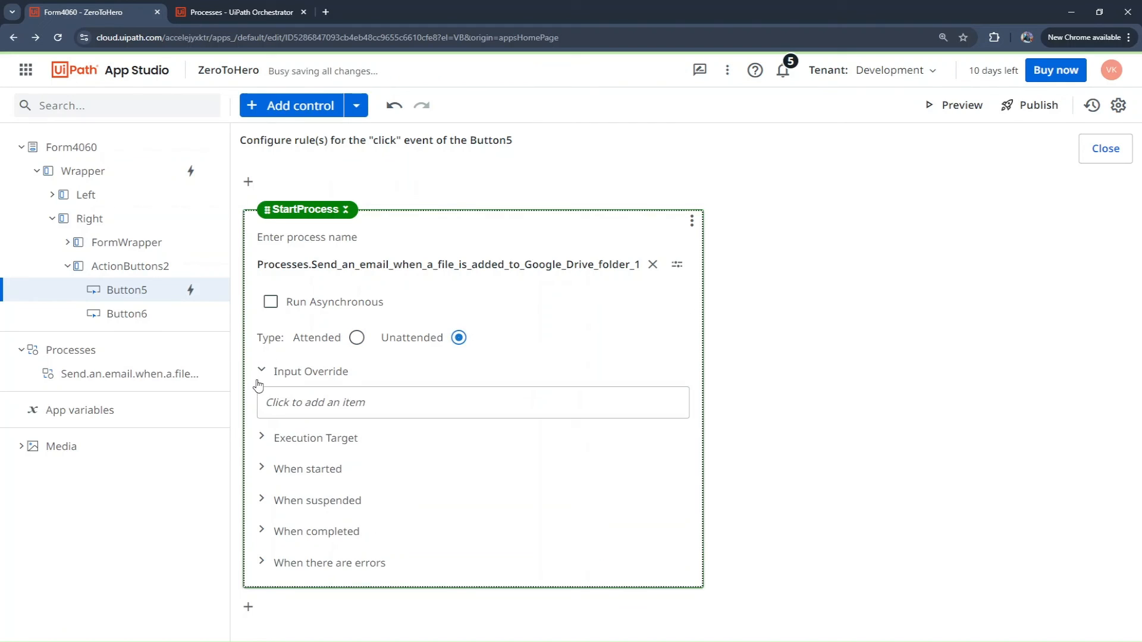
left_click(262, 438)
scroll(375, 445, "down", 3)
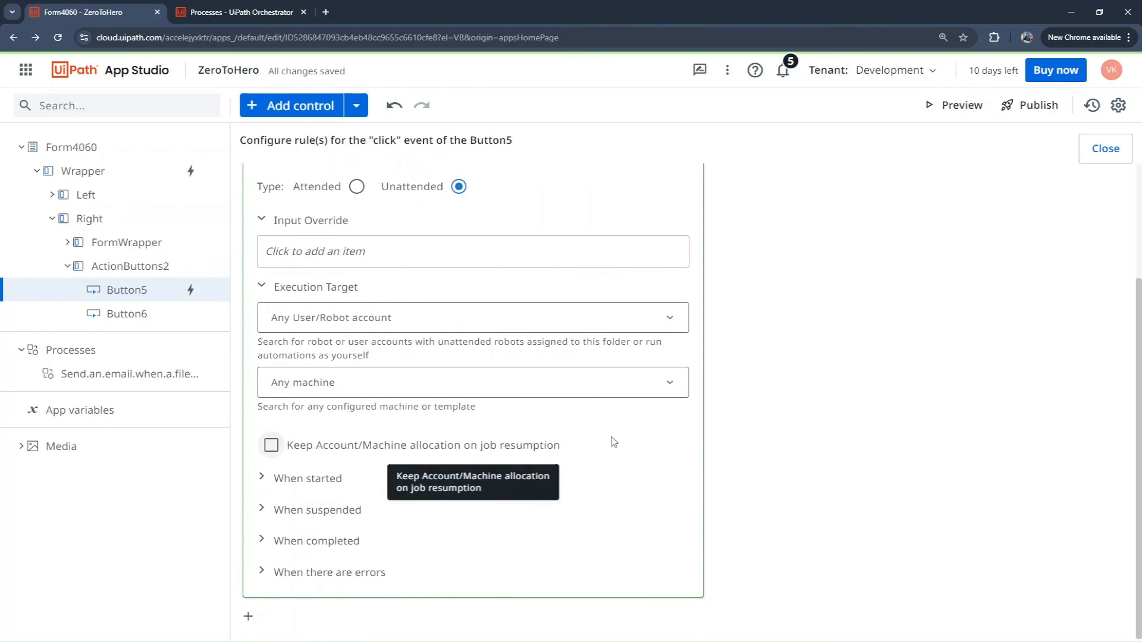
scroll(609, 438, "up", 3)
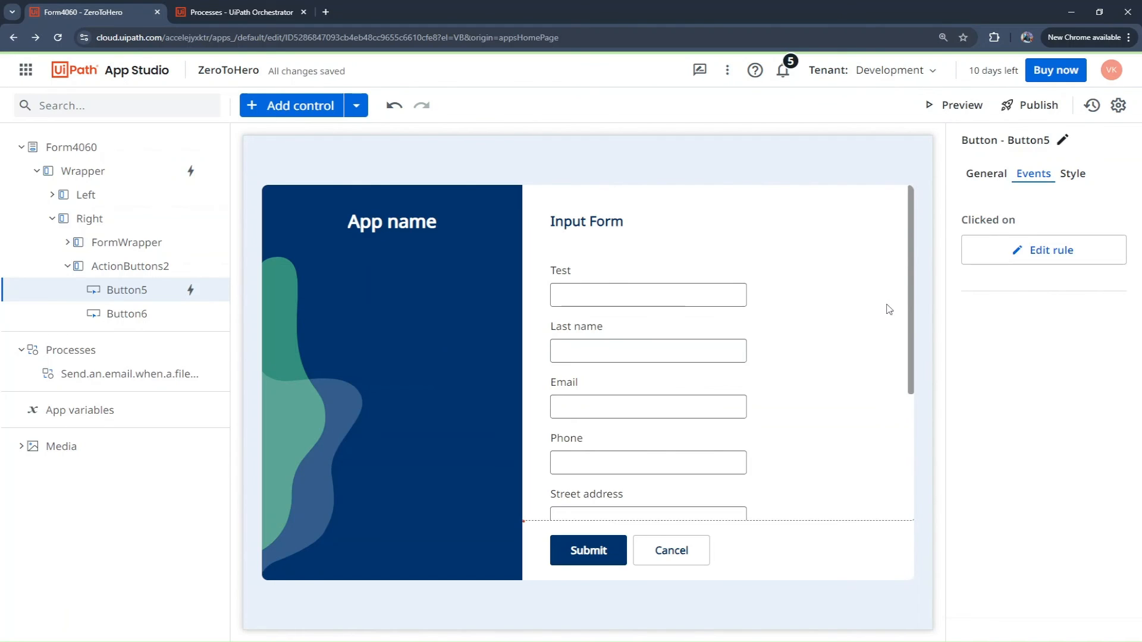